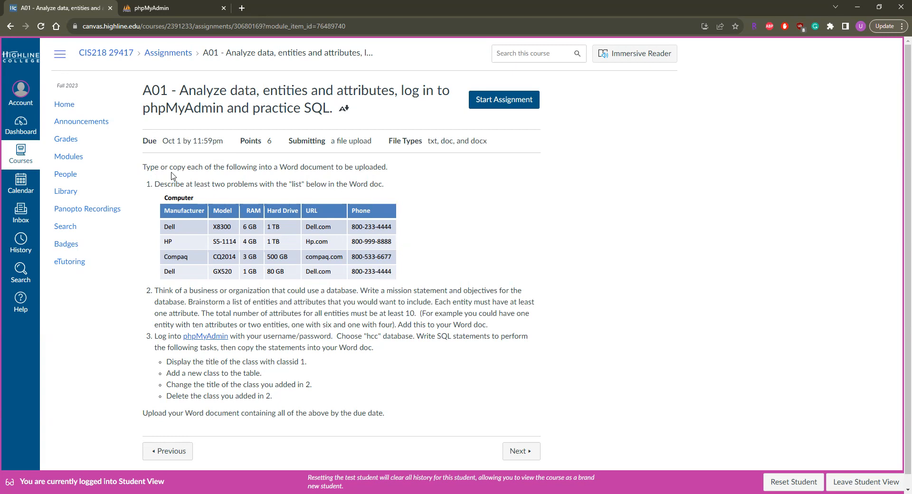
drag(158, 210, 386, 399)
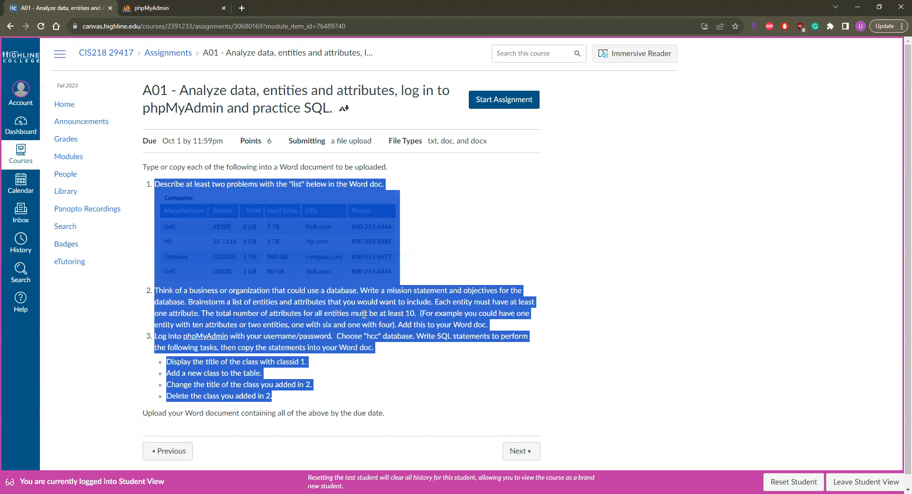
click(452, 152)
double_click(446, 141)
click(471, 200)
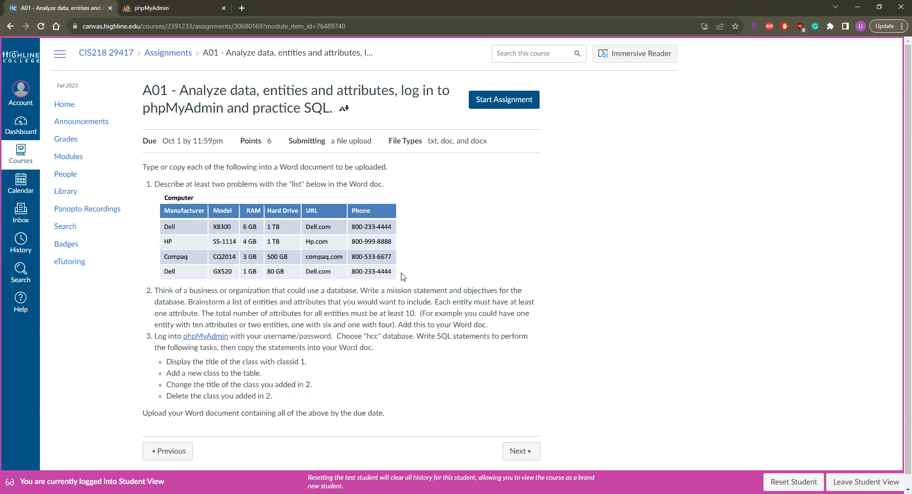
Copy the three numbered questions, including the Computer table and the SQL task bullets, from the assignment page
drag(147, 184, 317, 389)
right_click(317, 332)
click(376, 343)
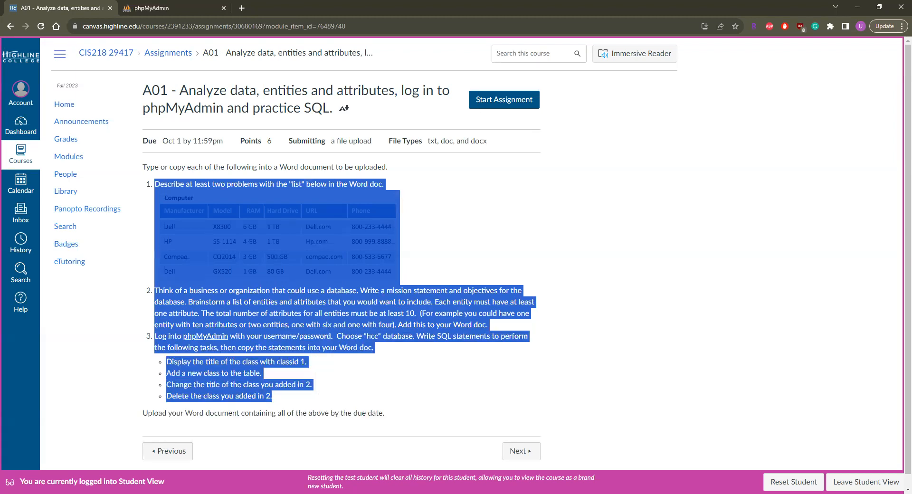
Switch to Word, create a blank document and paste the copied assignment questions into it
key(alt+Tab)
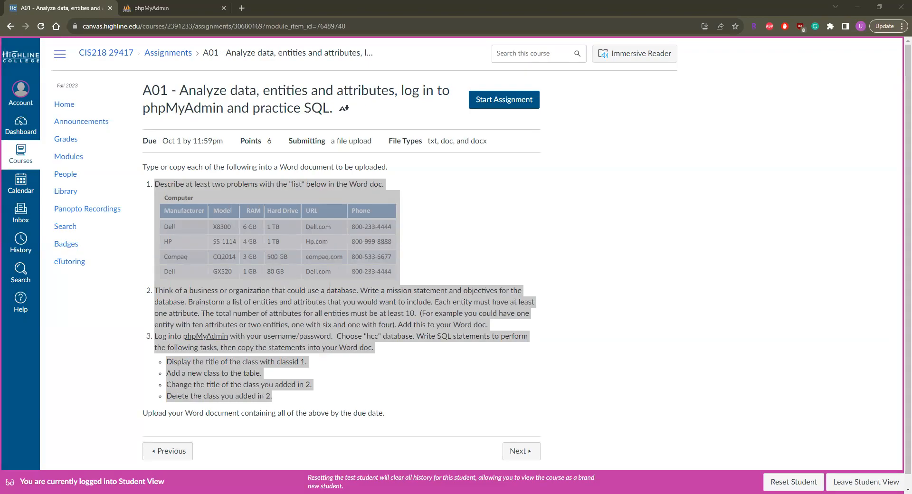
click(154, 97)
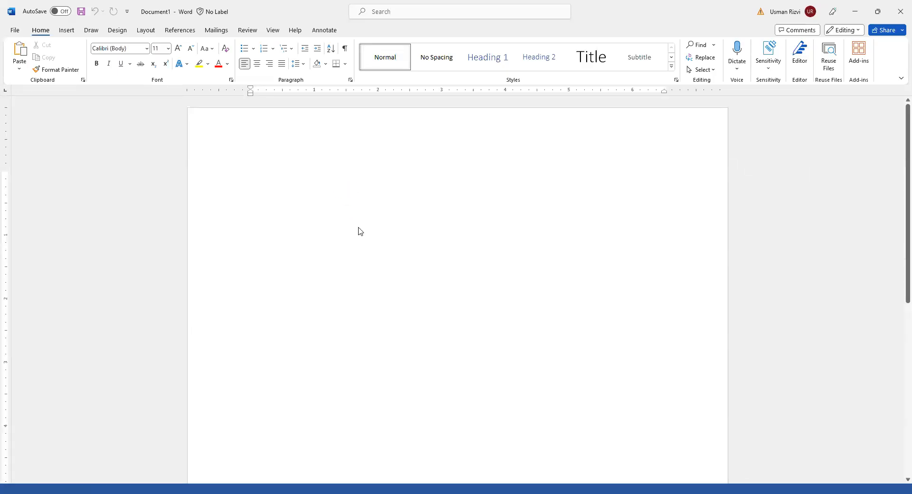
click(595, 195)
click(677, 243)
click(491, 216)
Add unnumbered blank space between question 1's picture placeholder and question 2 for an answer
click(662, 240)
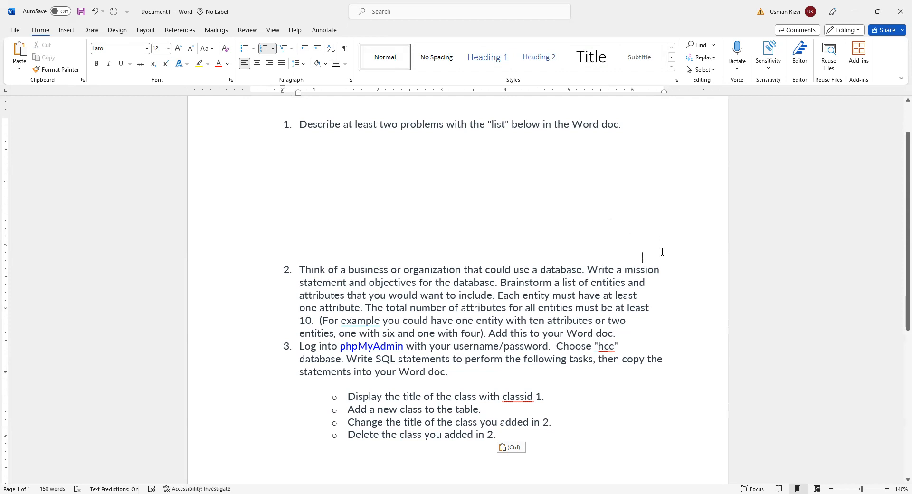
key(Return)
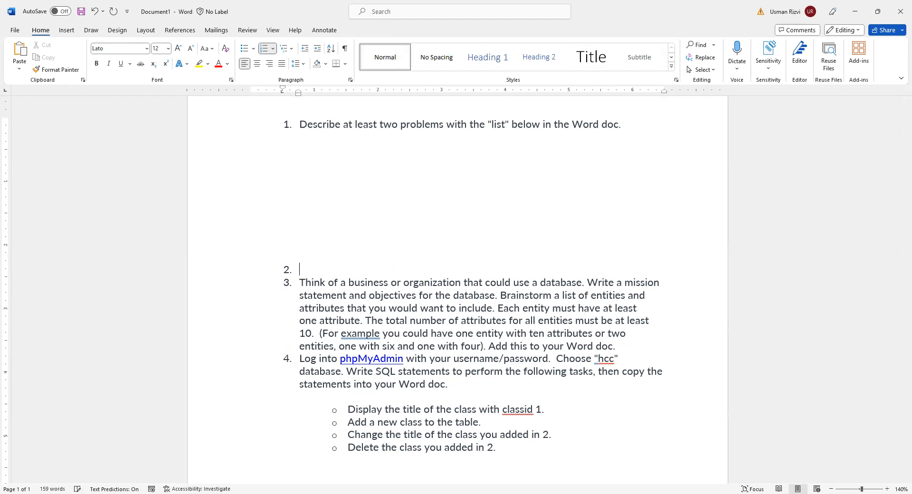
key(BackSpace)
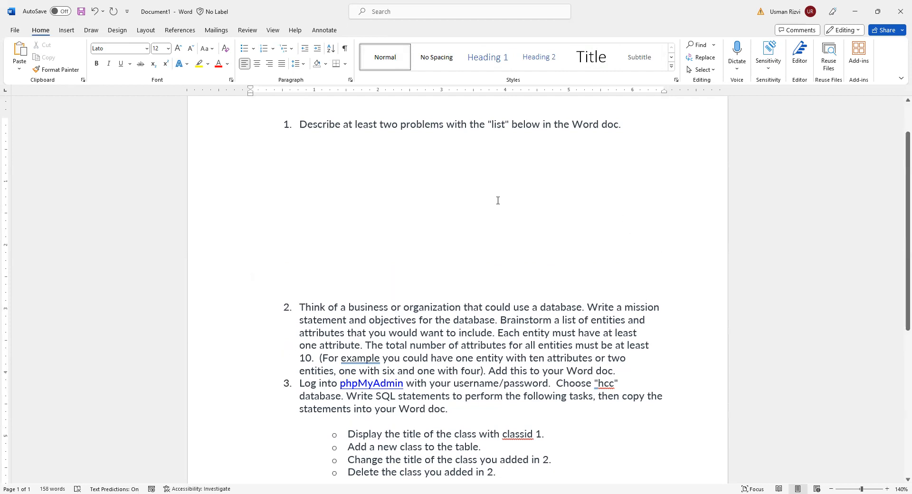
Delete the empty picture placeholder below question 1
click(450, 179)
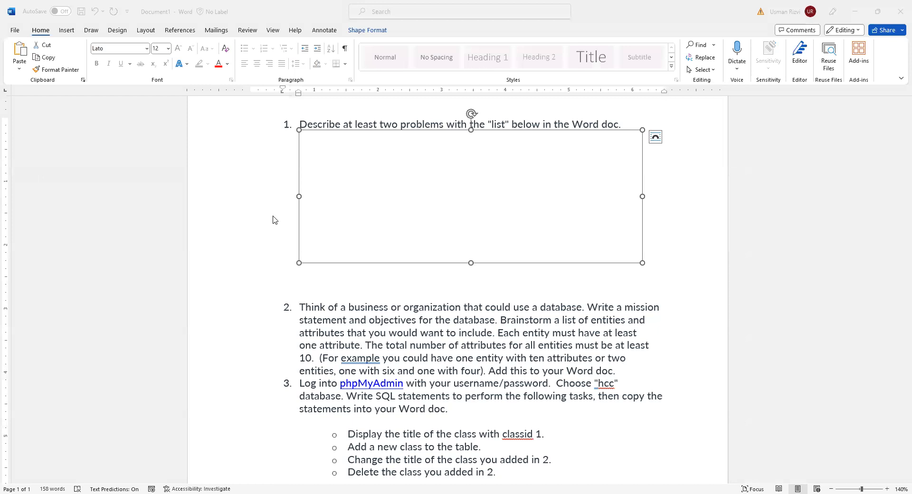
click(423, 204)
key(Delete)
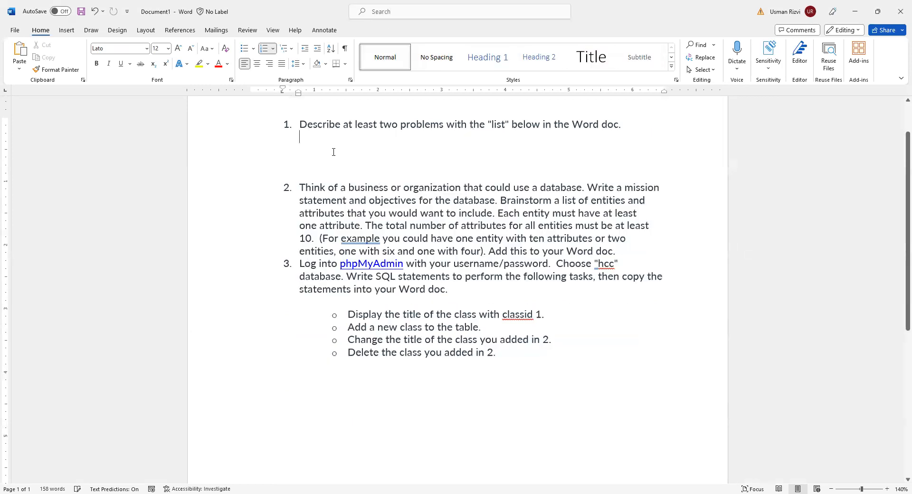
Try to paste the table picture below question 1, keeping source formatting, and delete the pasted object
right_click(334, 139)
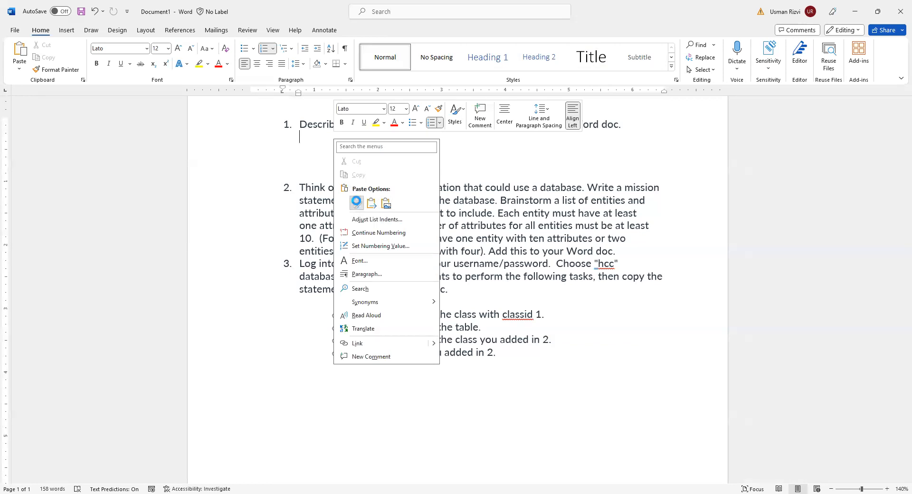
click(356, 203)
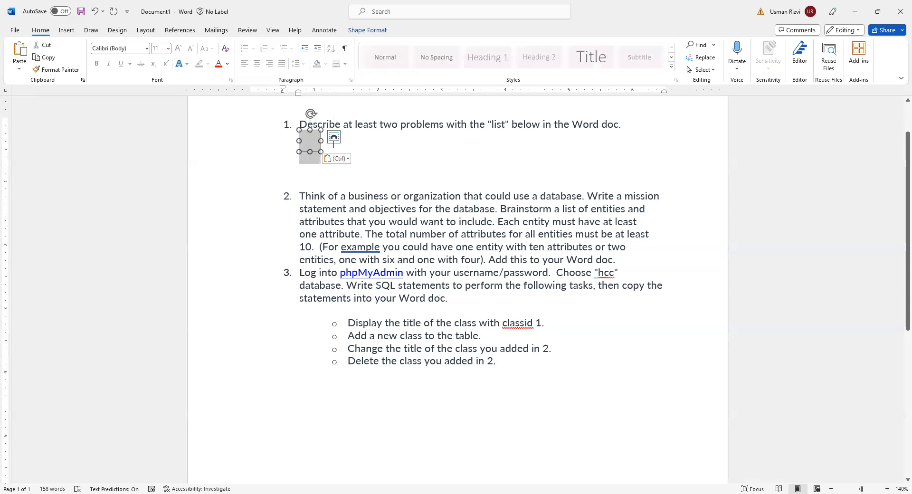
key(Delete)
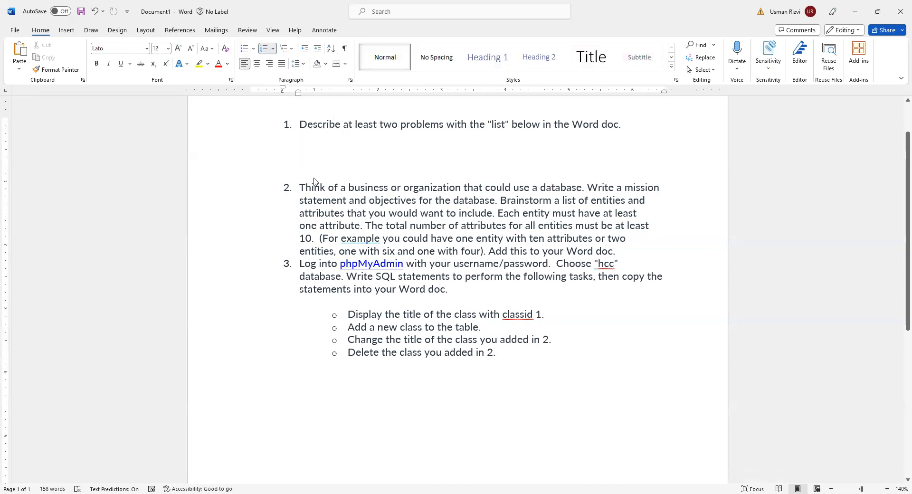
Start inserting a picture from this device below question 1 and browse to the Desktop folder
key(alt+Tab)
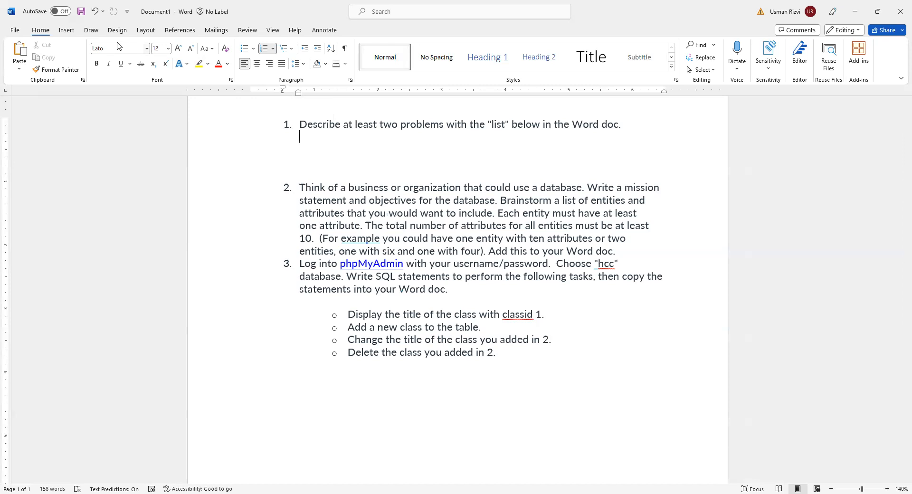
click(66, 30)
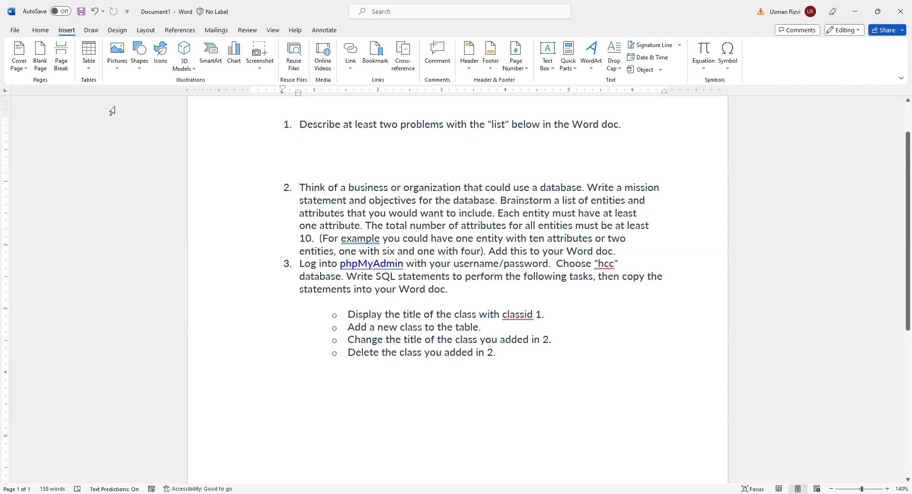
click(117, 64)
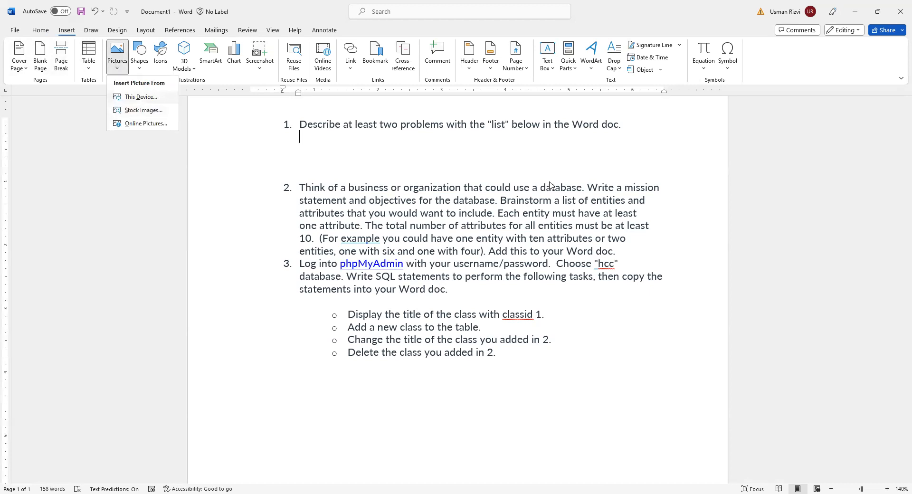
key(Return)
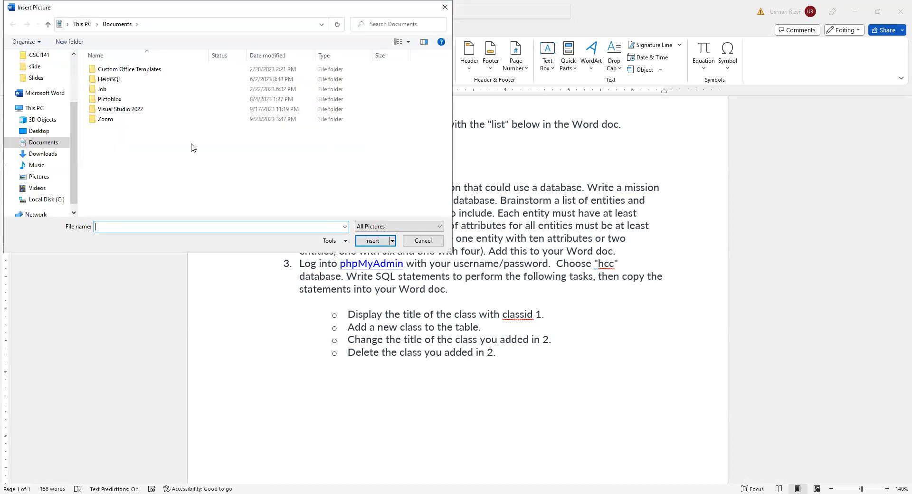
click(36, 111)
scroll(42, 80, up, 1)
scroll(43, 79, up, 3)
click(40, 74)
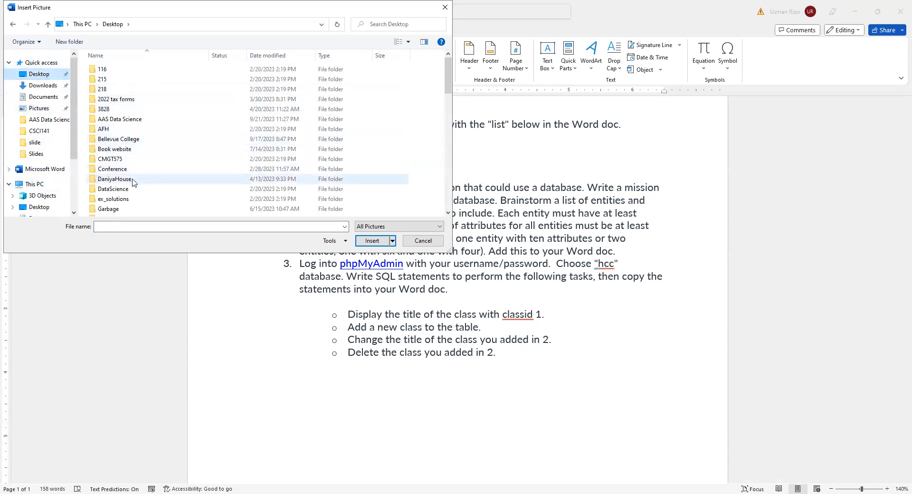
Insert the Computer table image from inside the Highline folder below question 1
scroll(133, 180, down, 2)
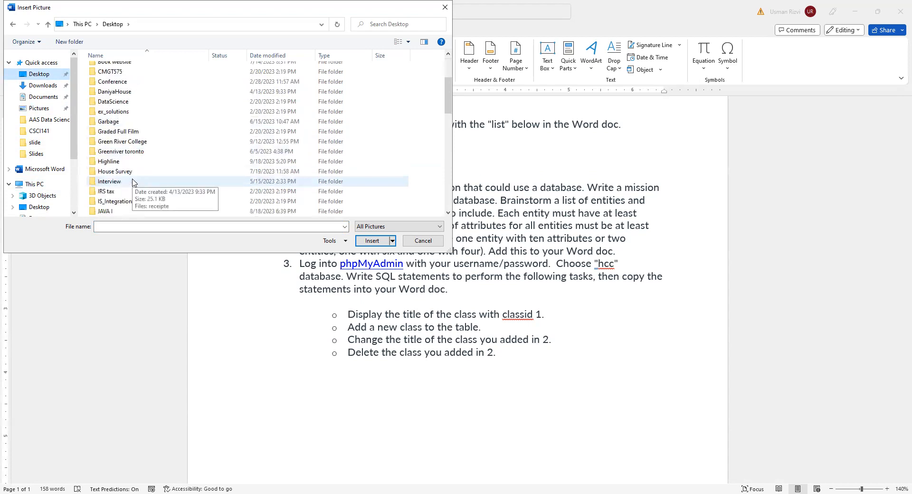
scroll(137, 176, down, 1)
double_click(117, 161)
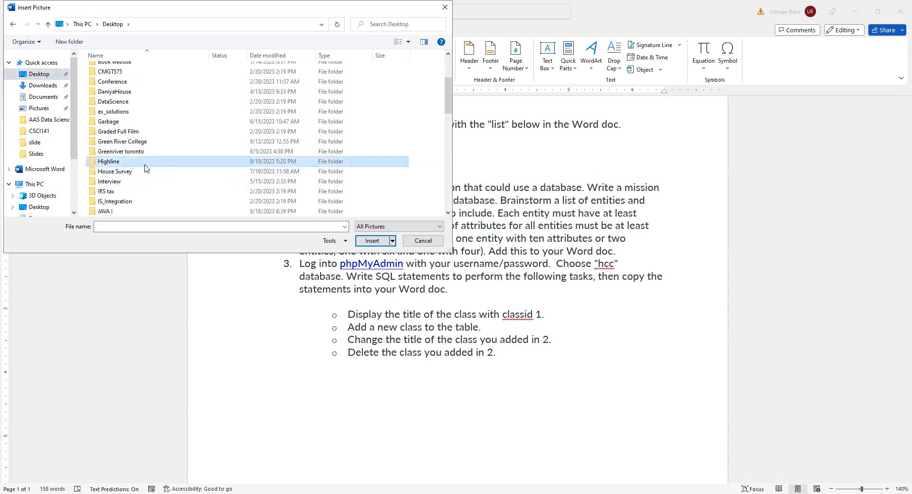
double_click(116, 69)
click(126, 90)
key(Return)
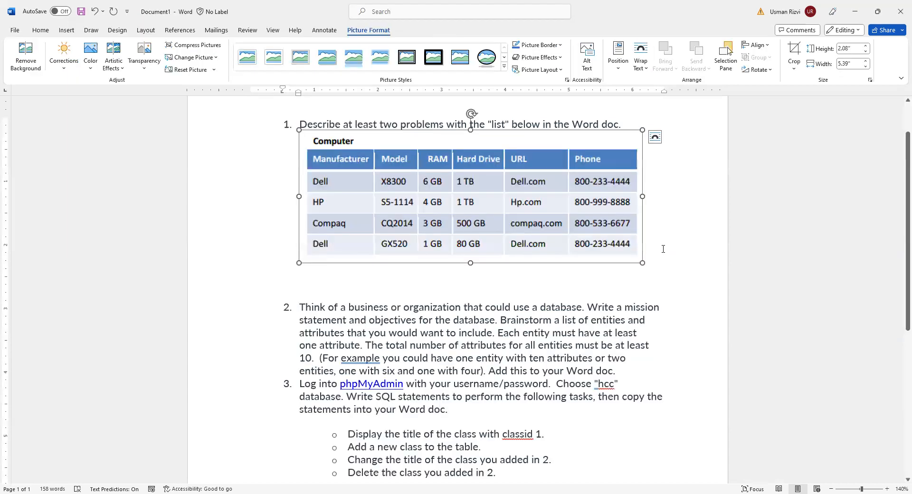
click(501, 274)
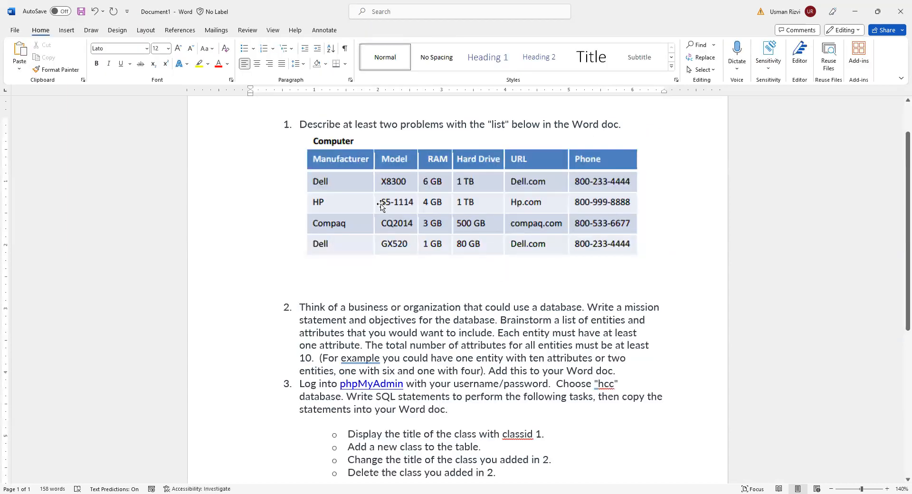
Review the Computer table in question 1 and the mission statement, objectives and entity requirements in question 2
click(350, 192)
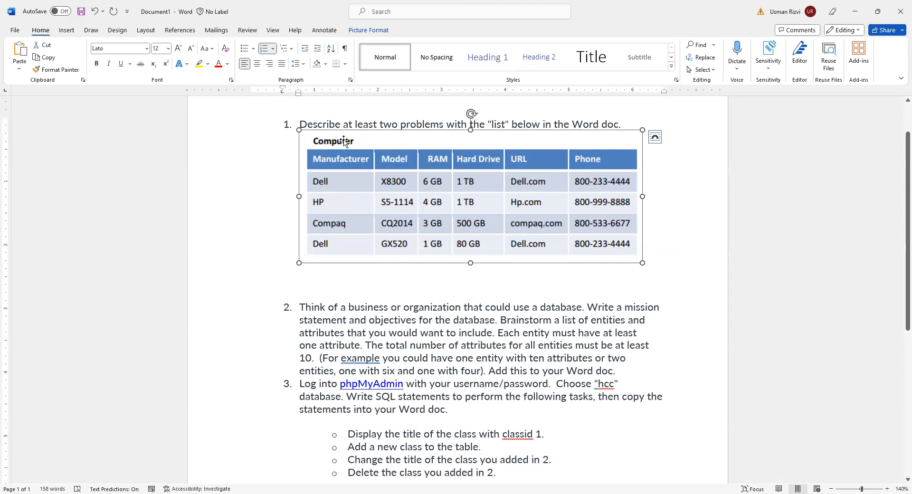
click(359, 127)
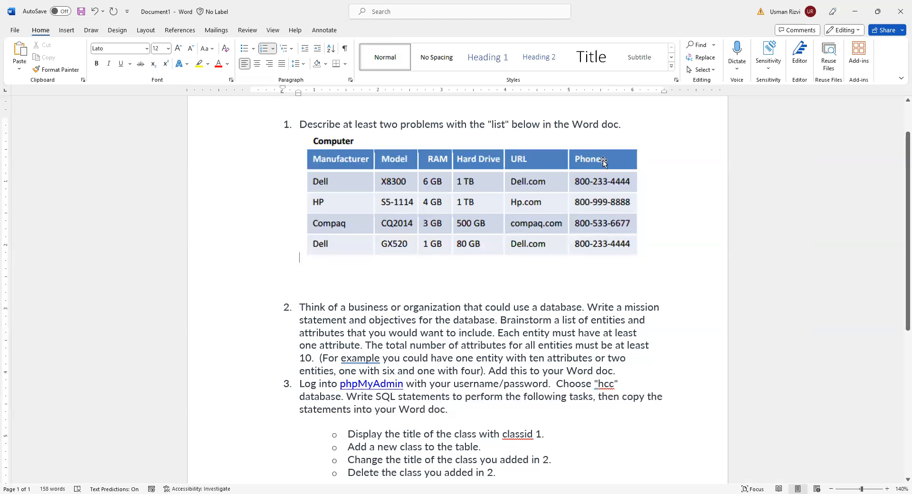
click(366, 277)
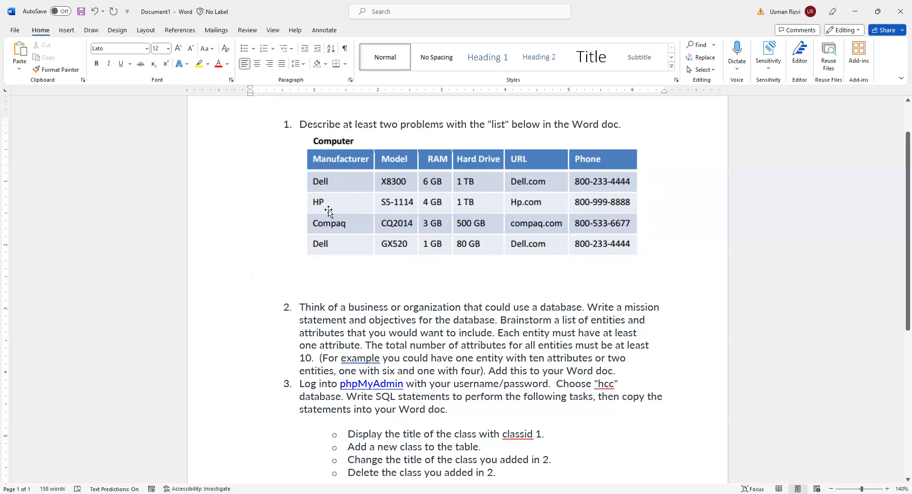
scroll(409, 279, down, 2)
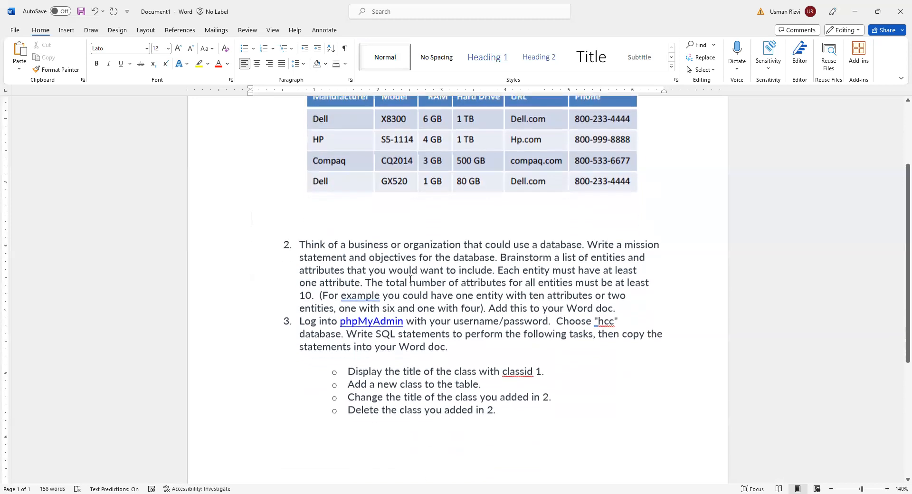
click(307, 258)
click(459, 231)
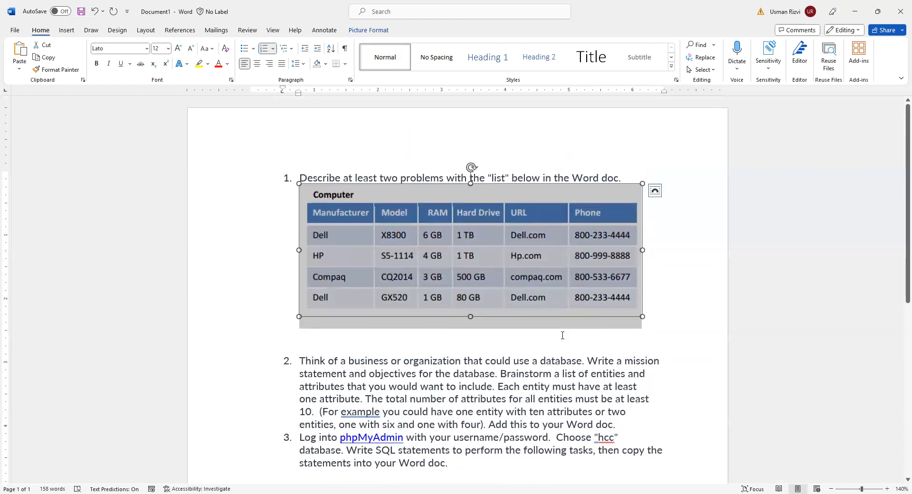
click(562, 336)
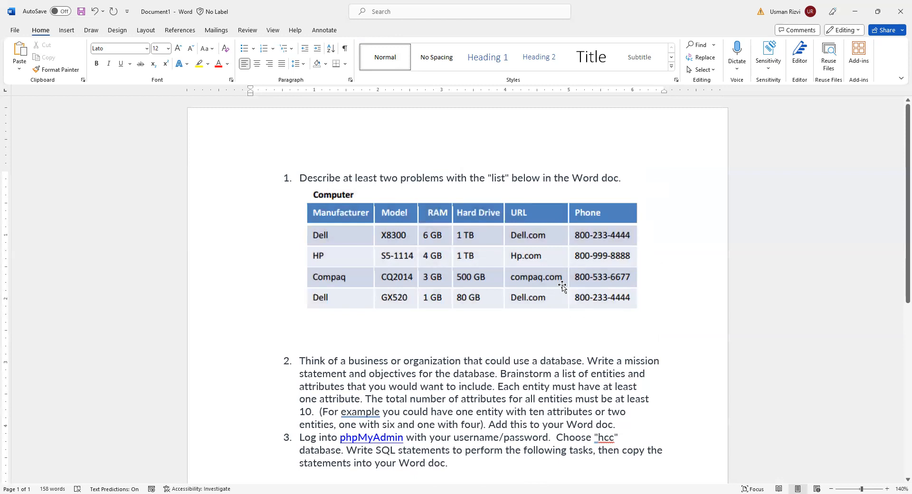
click(478, 327)
scroll(478, 328, down, 2)
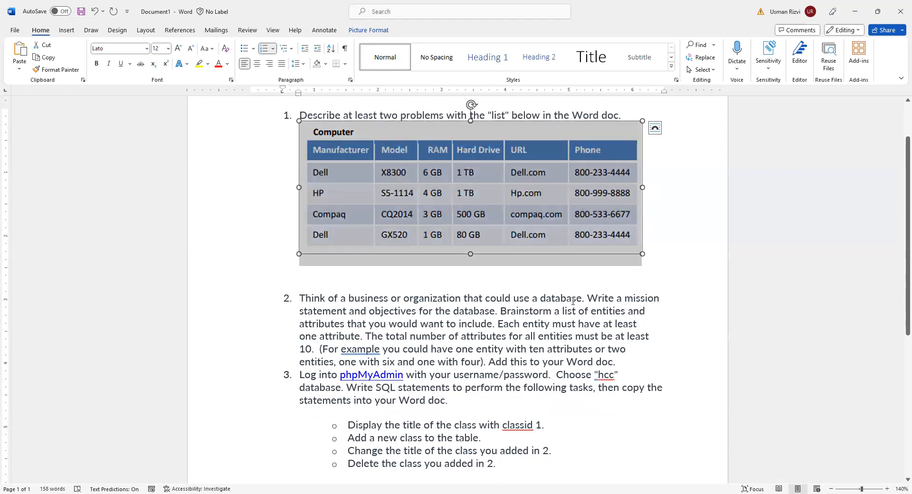
click(317, 311)
double_click(317, 311)
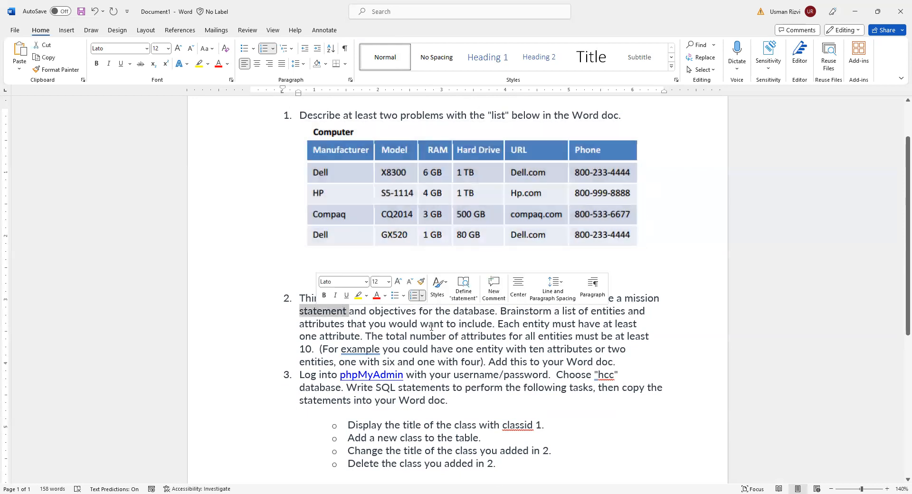
click(429, 325)
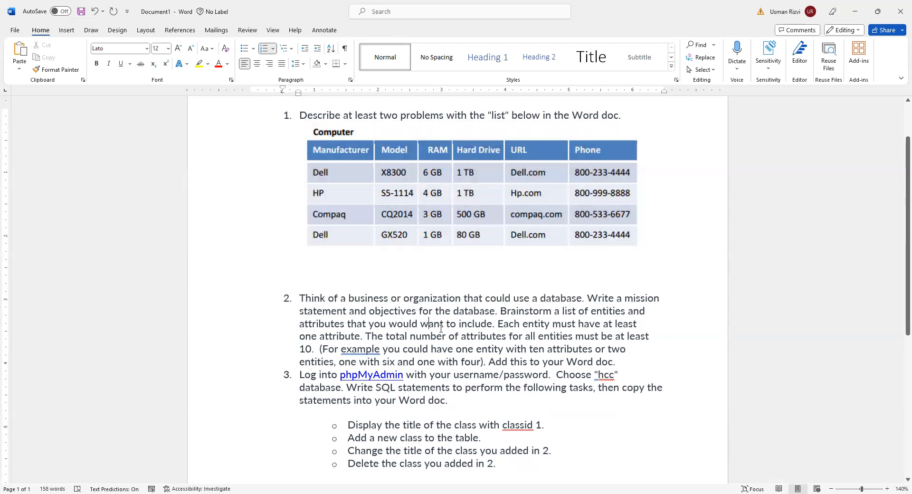
click(476, 312)
double_click(476, 310)
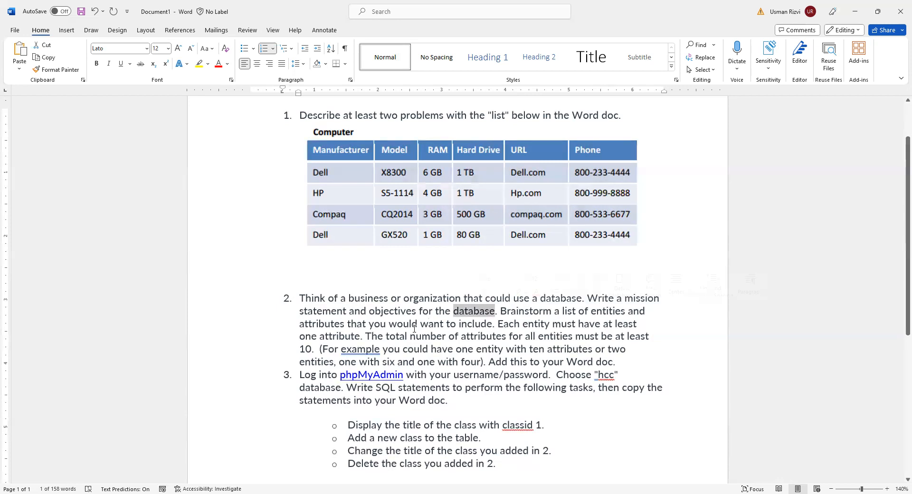
Add unnumbered blank space after question 2's text, before question 3, for the answer
click(594, 369)
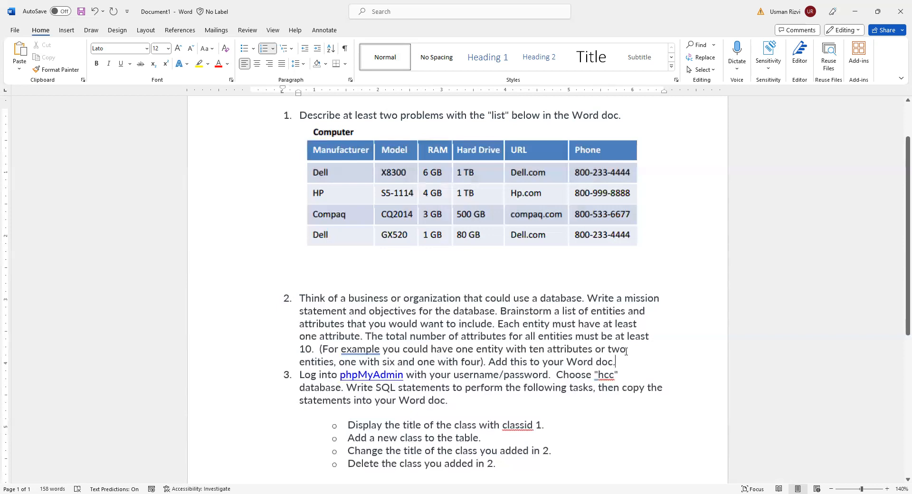
key(Return)
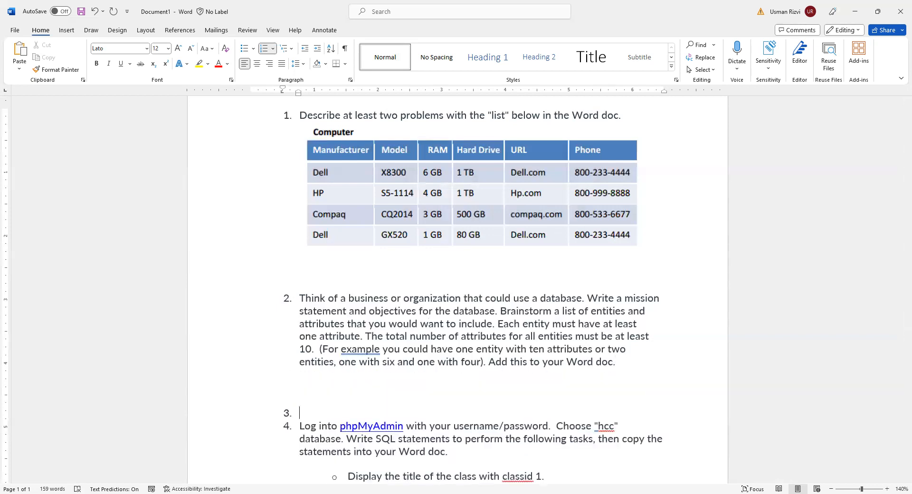
key(BackSpace)
scroll(446, 389, down, 3)
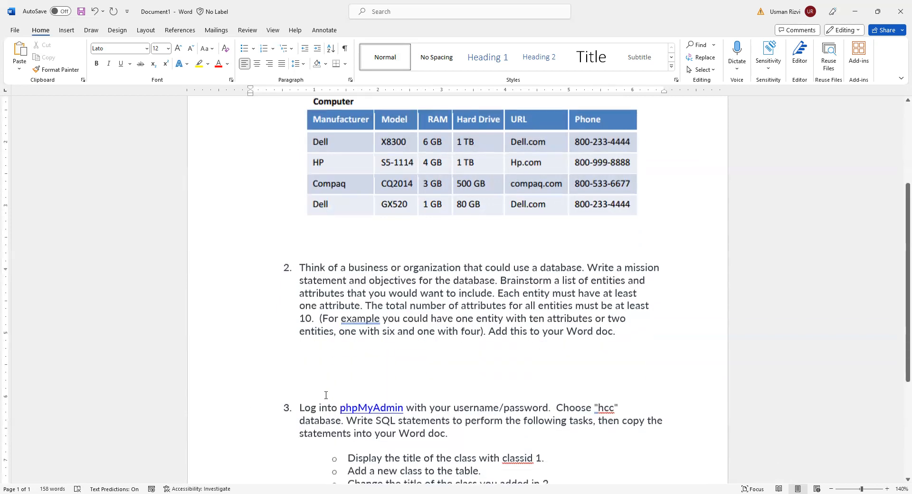
Add the labels "Mission Statement:" and "Objectives:" on separate lines below question 2, before question 3
text(Missi)
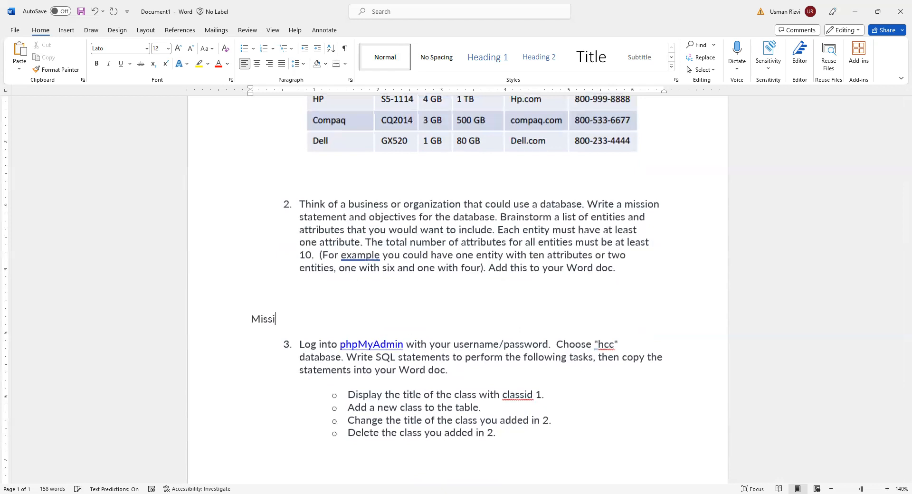
text(on Stat)
key(BackSpace)
key(BackSpace)
text(atemetn)
key(BackSpace)
key(BackSpace)
text(nt:)
key(Return)
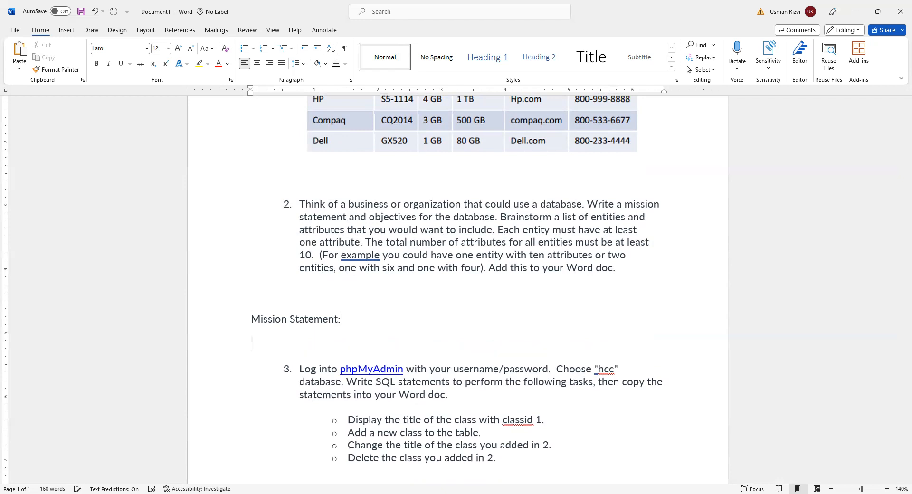
text(Objectives:)
Review question 3's instructions on logging into phpMyAdmin, choosing the hcc database and writing SQL statements for the tasks
scroll(414, 334, down, 3)
click(371, 330)
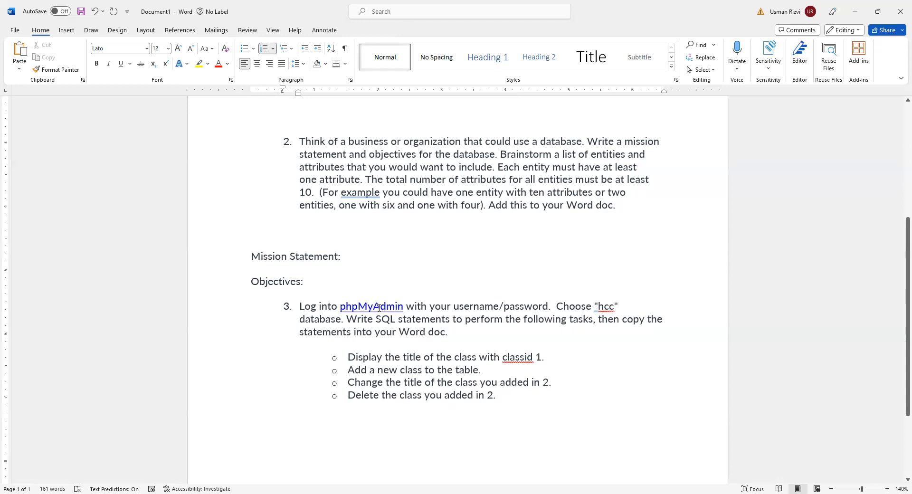
double_click(477, 304)
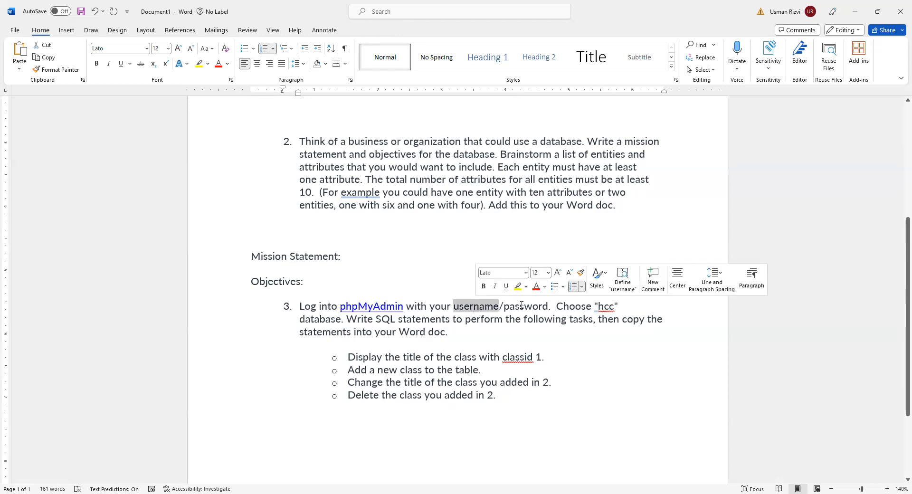
double_click(521, 305)
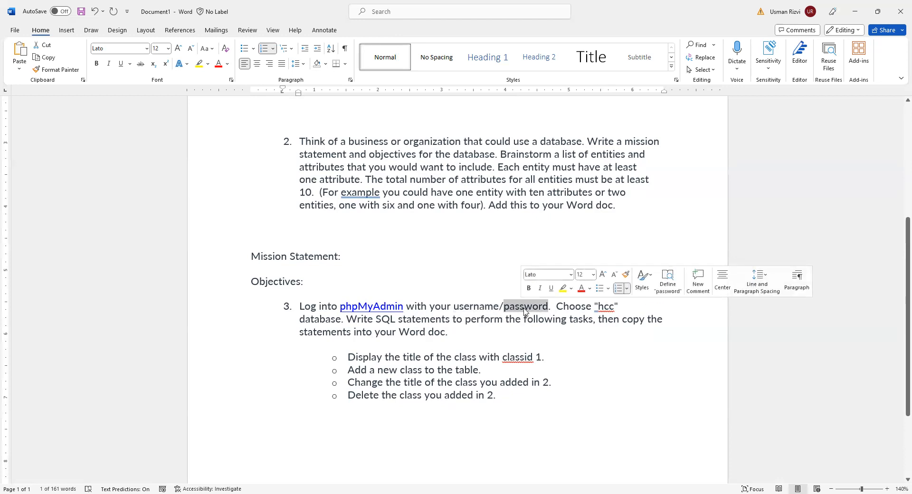
click(499, 344)
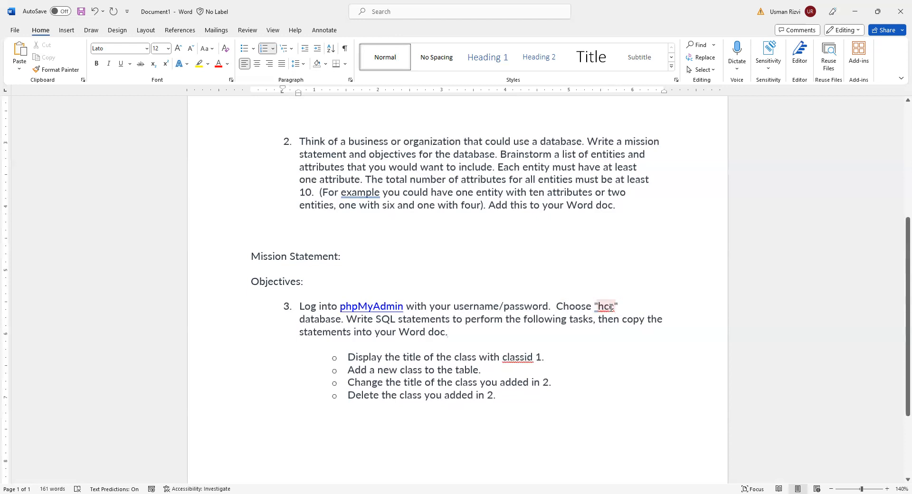
double_click(315, 317)
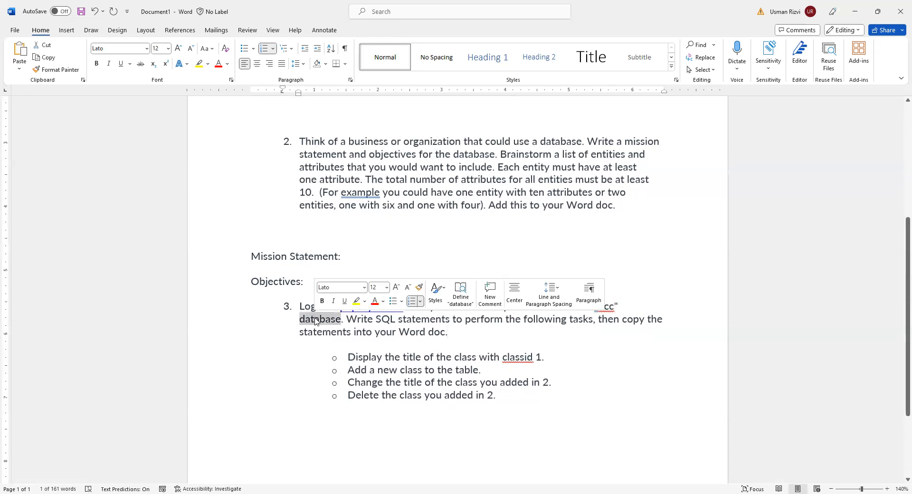
click(399, 331)
click(482, 329)
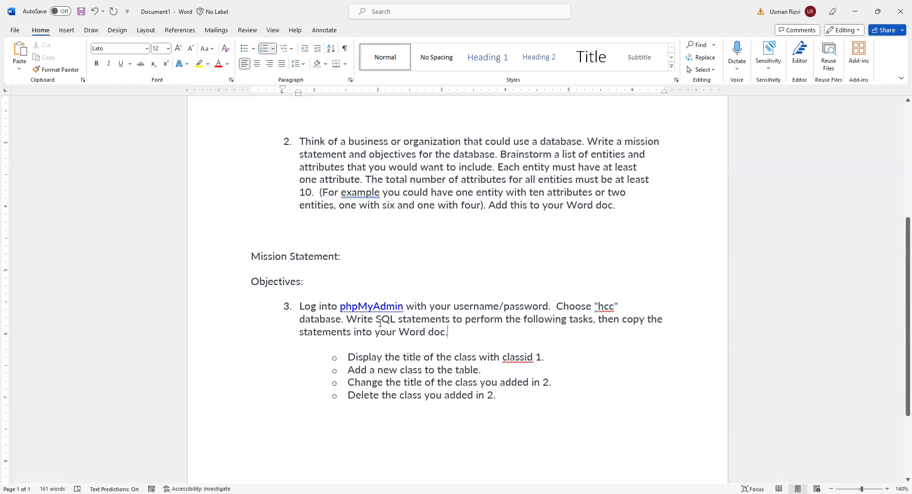
double_click(380, 320)
Copy the task "Display the title of the class with classid 1." from question 3 and switch to phpMyAdmin in the browser
drag(545, 357, 334, 366)
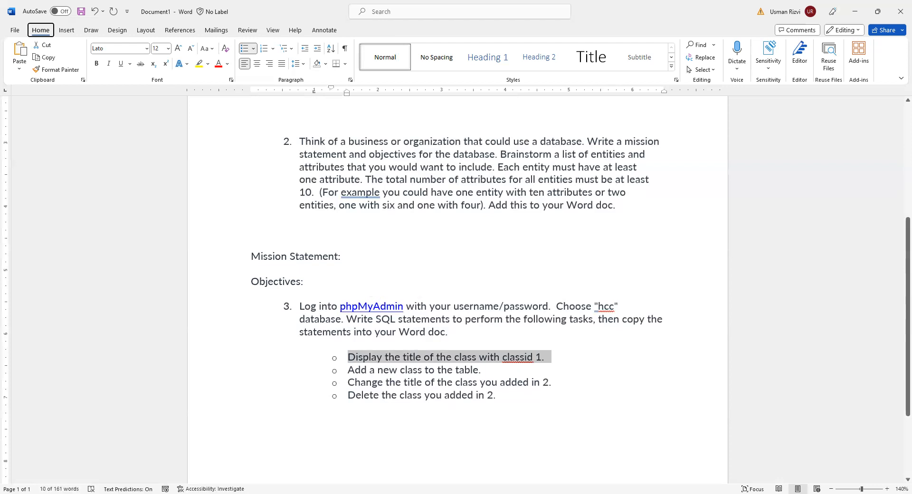
key(alt+Tab)
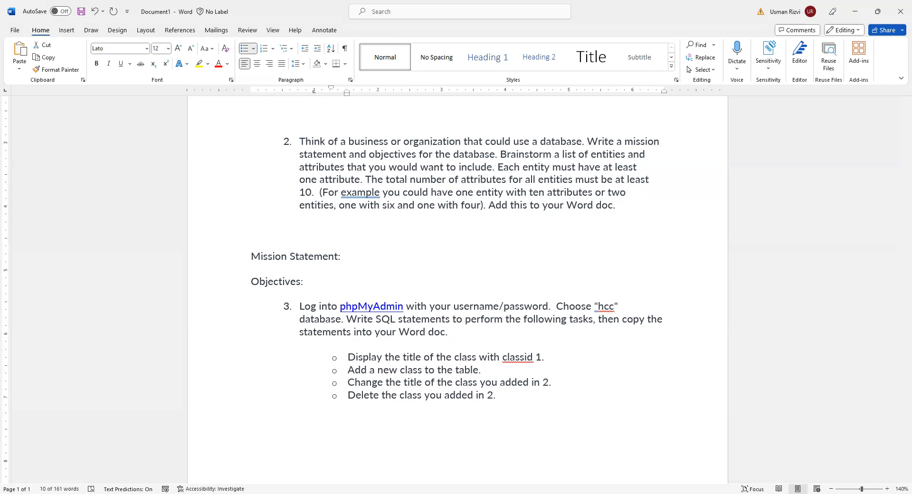
key(alt+Tab)
Log in to phpMyAdmin with the account username and password, and dismiss the browser's offer to update the saved password
drag(475, 207, 388, 204)
key(Tab)
text(*)
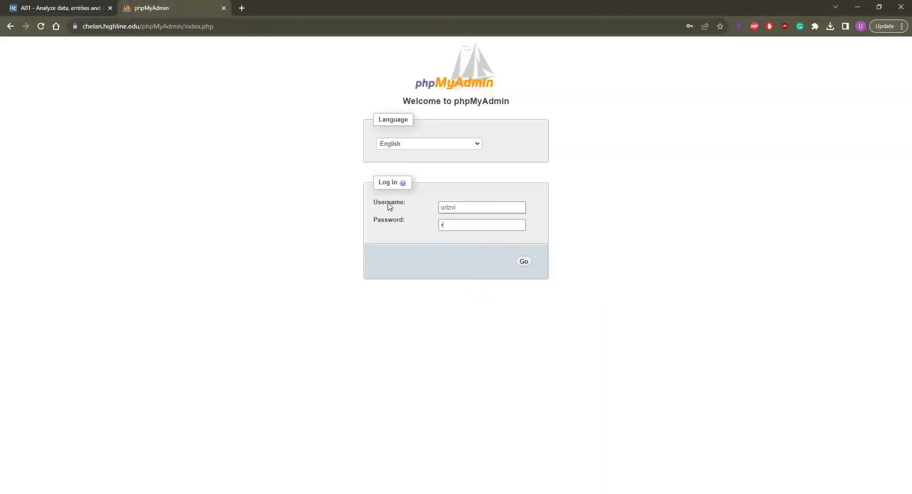
text(**)
key(Return)
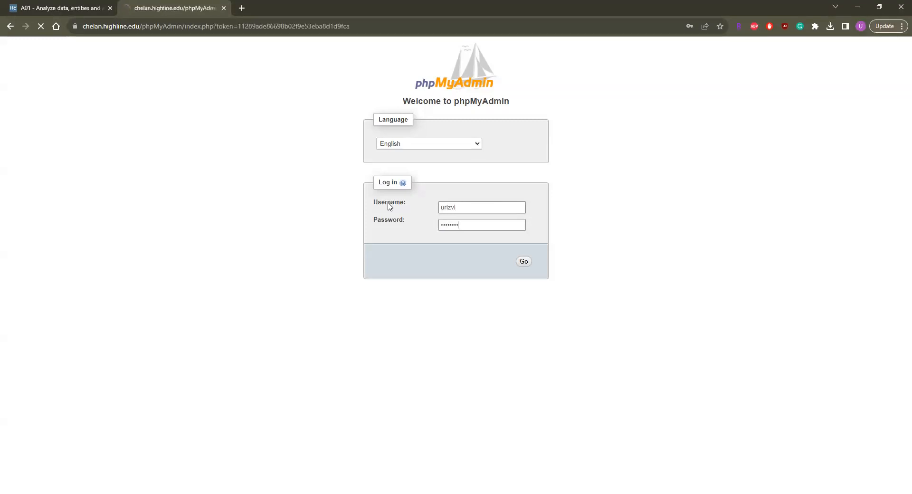
click(466, 173)
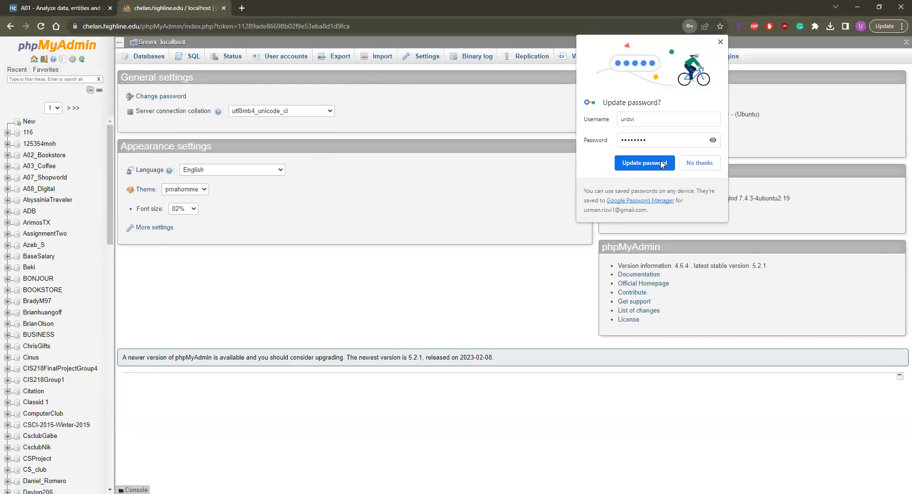
click(286, 103)
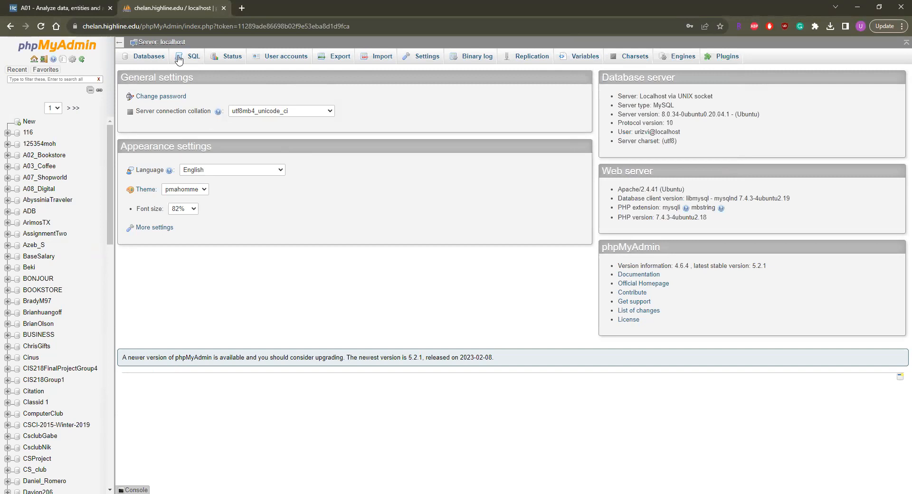
Find the hcc database on page 3 of the database list and open it
scroll(43, 180, down, 15)
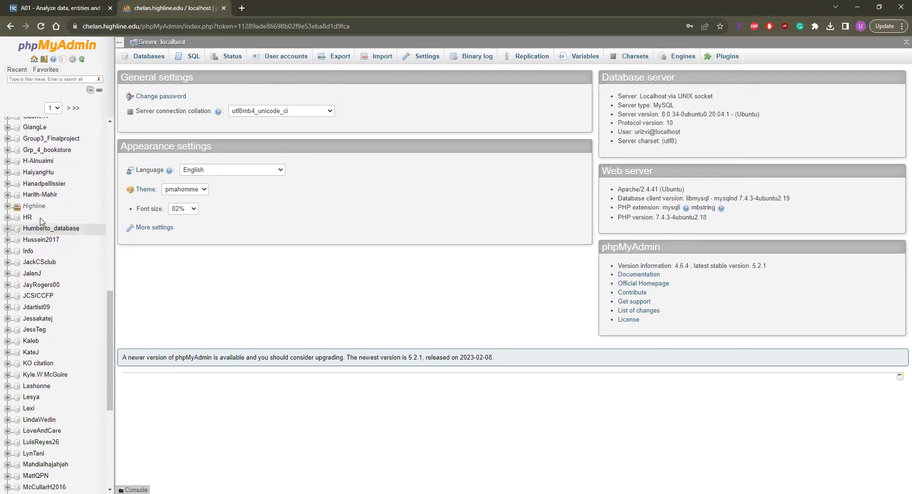
scroll(39, 207, up, 1)
scroll(39, 209, down, 3)
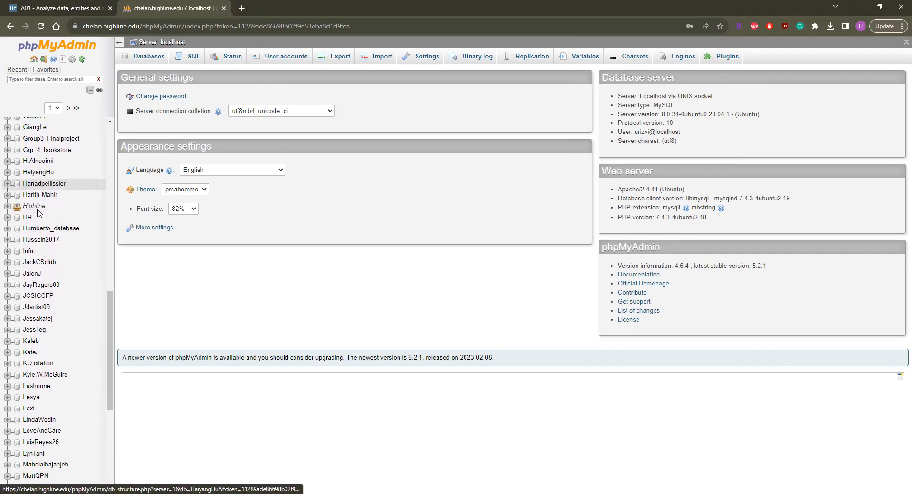
scroll(38, 212, down, 4)
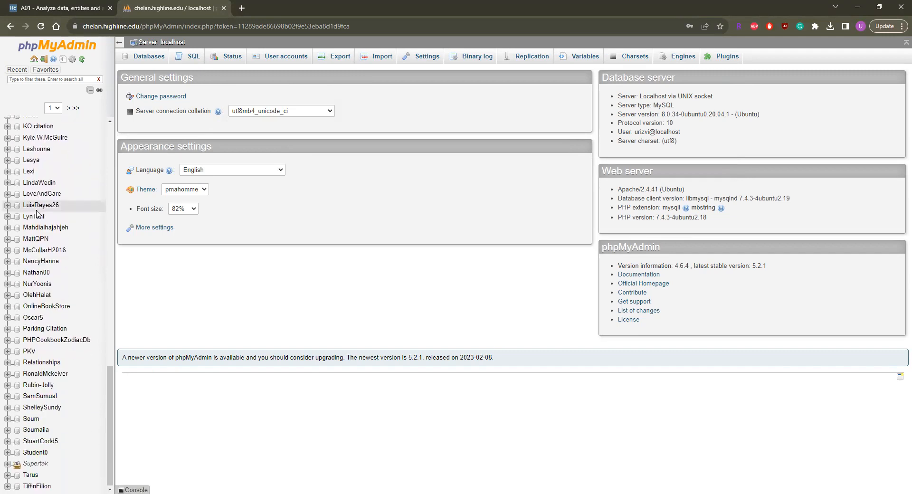
scroll(38, 213, up, 10)
click(67, 108)
scroll(59, 190, down, 5)
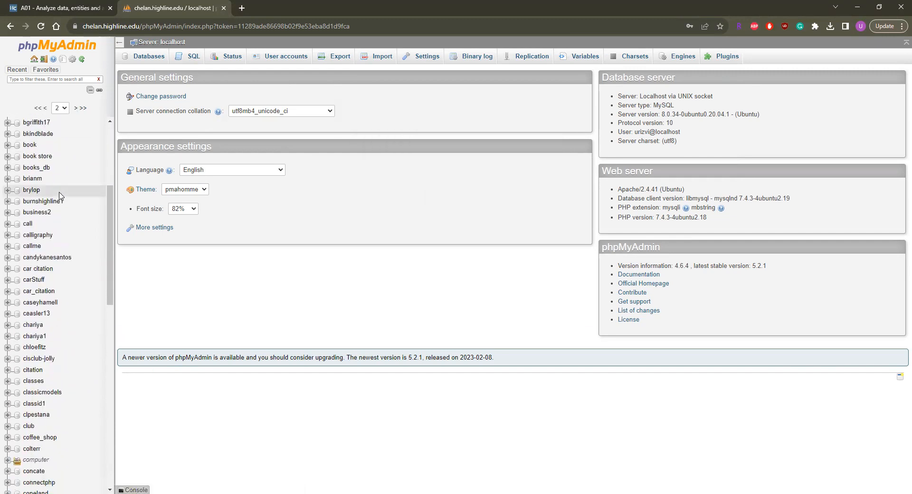
scroll(58, 257, down, 7)
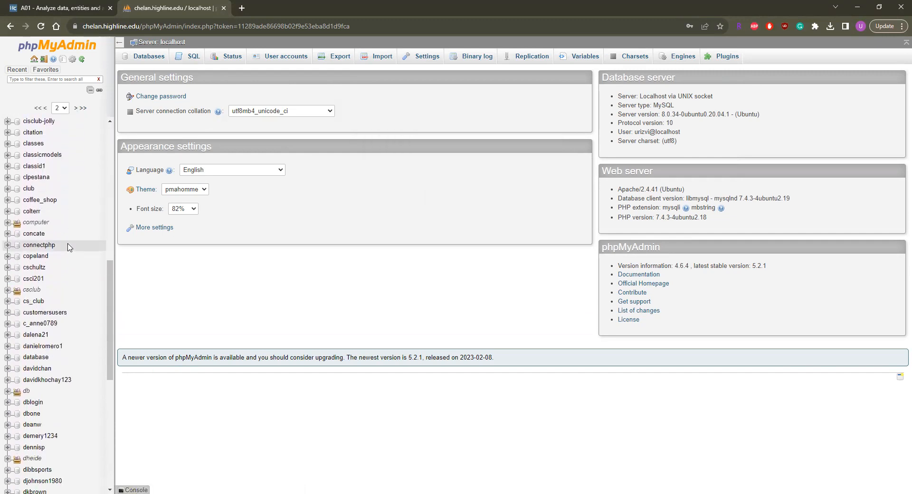
scroll(56, 276, down, 6)
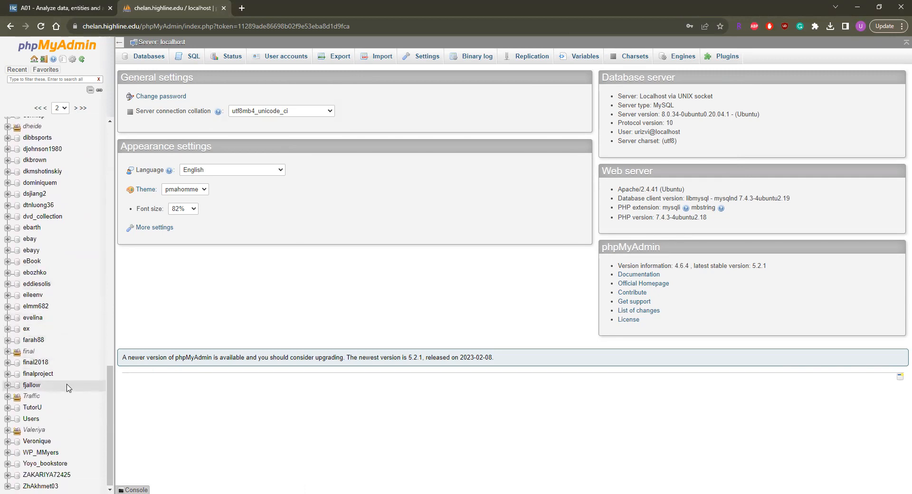
scroll(79, 190, up, 2)
click(76, 109)
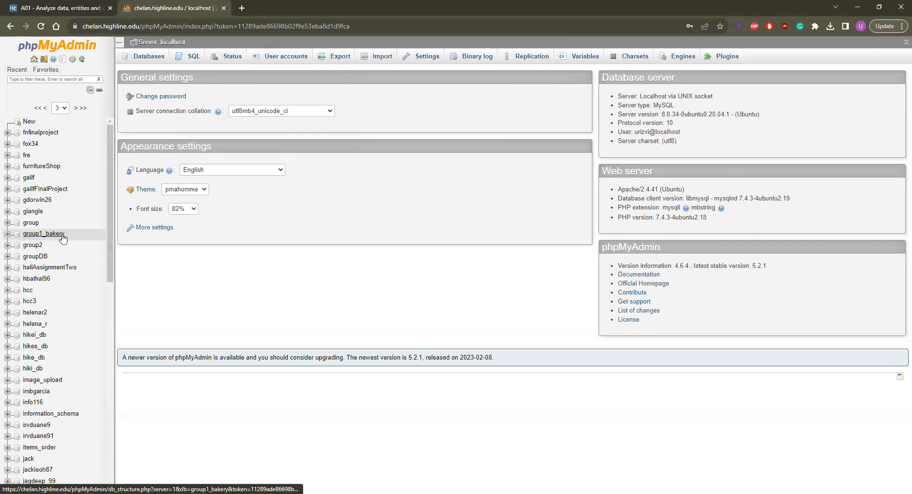
click(28, 289)
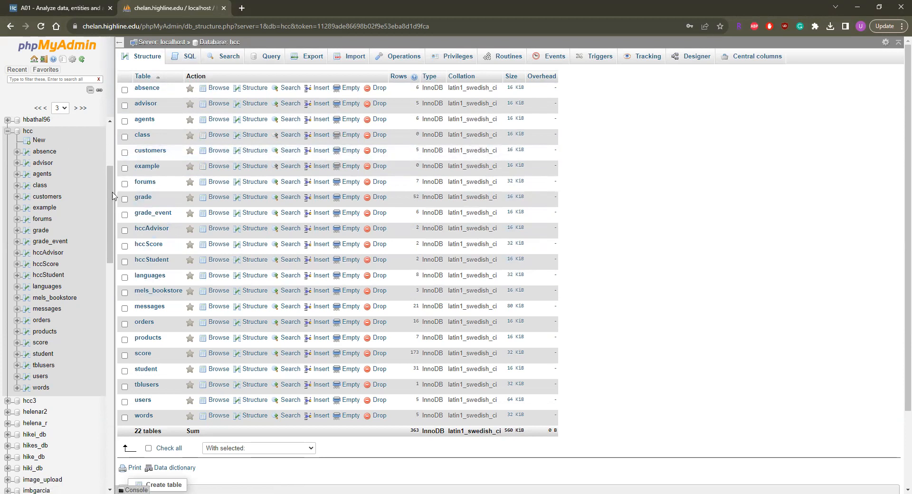
click(184, 62)
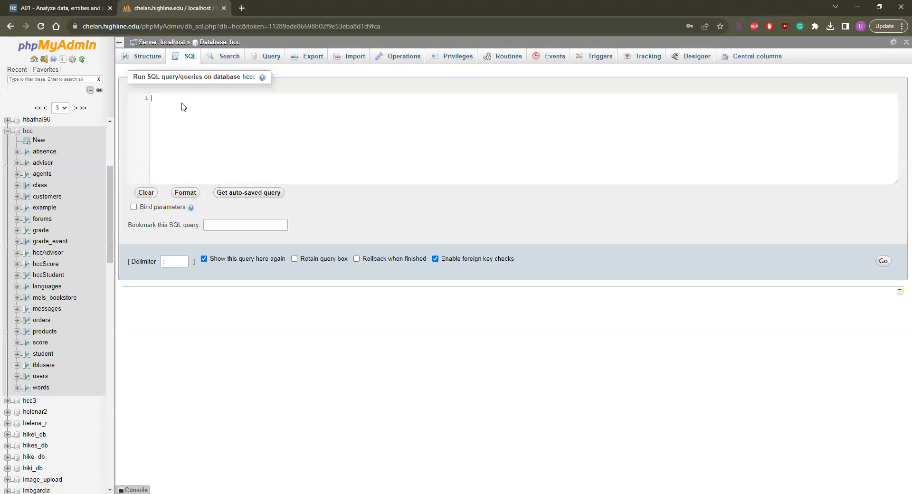
text(o	Display the title of the class with classid 1.)
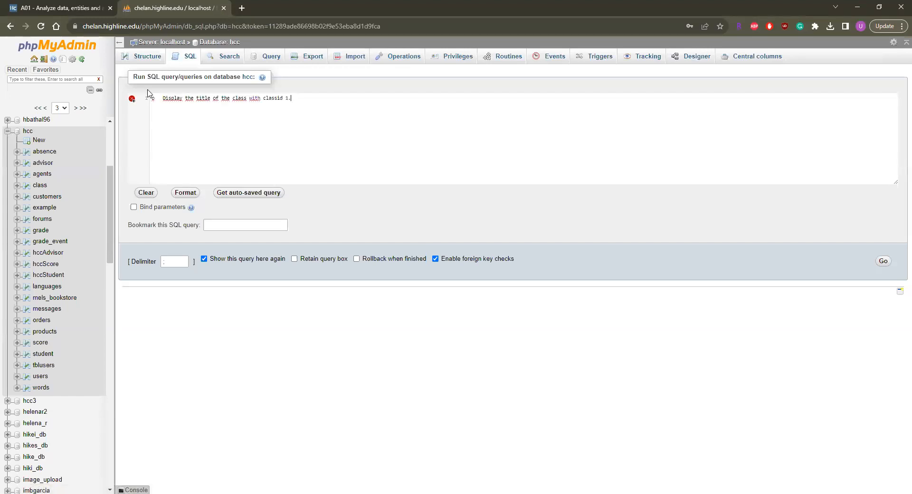
drag(156, 97, 147, 100)
key(BackSpace)
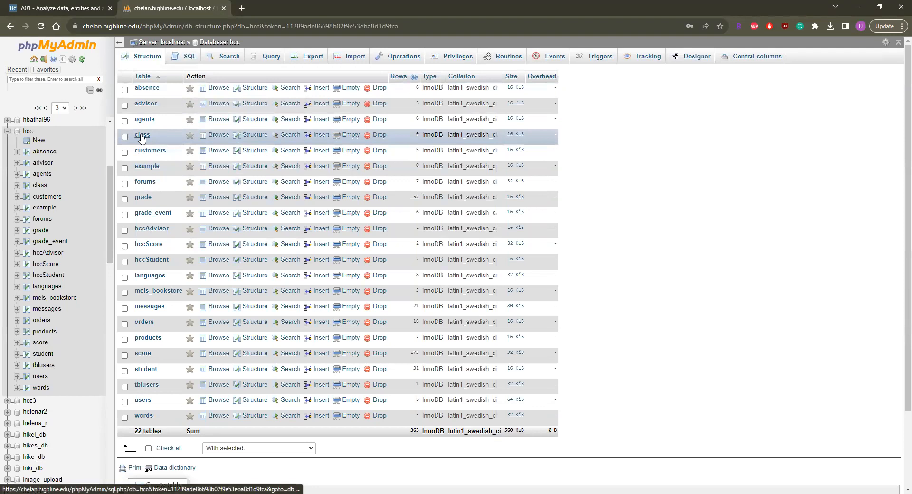
Check the structure of hcc's class table, and replace the default query in its SQL editor with the copied classid 1 task text
click(142, 135)
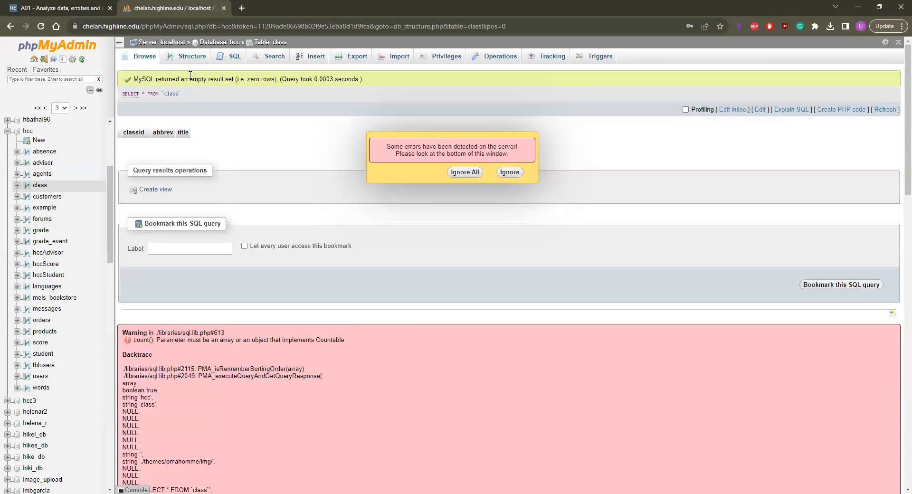
click(192, 56)
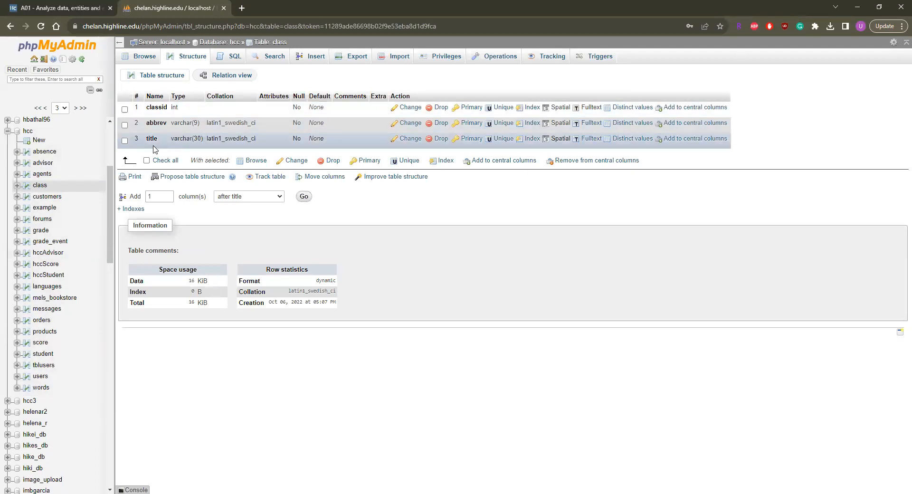
click(226, 59)
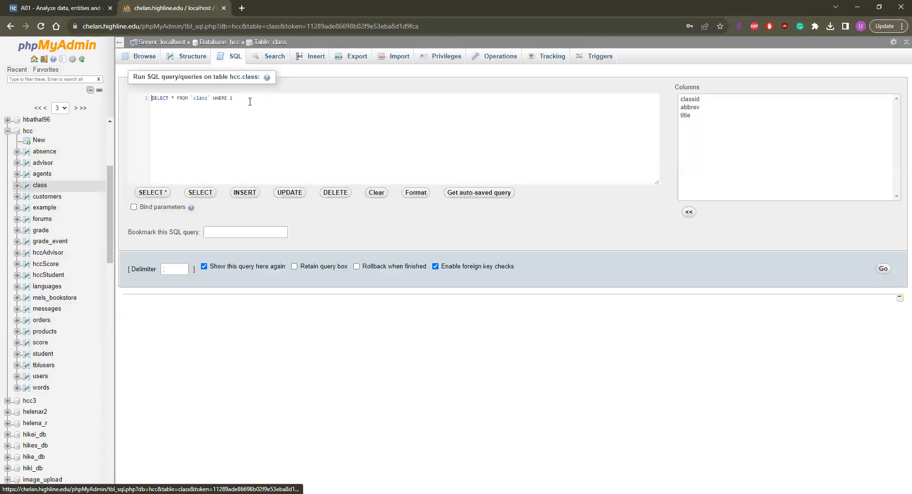
drag(235, 98, 103, 102)
text(o	Display the title of the class with classid 1.)
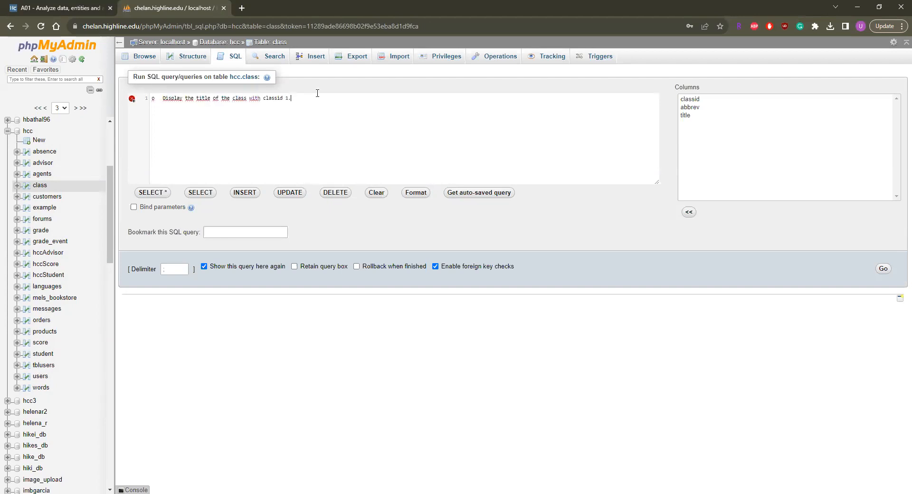
Write the query "SELECT title from class where classid = 1" below the pasted task text, with a space between title and from
text(SELECT titlefrom class where classid = 1)
double_click(281, 97)
drag(263, 110, 131, 112)
drag(264, 129, 134, 107)
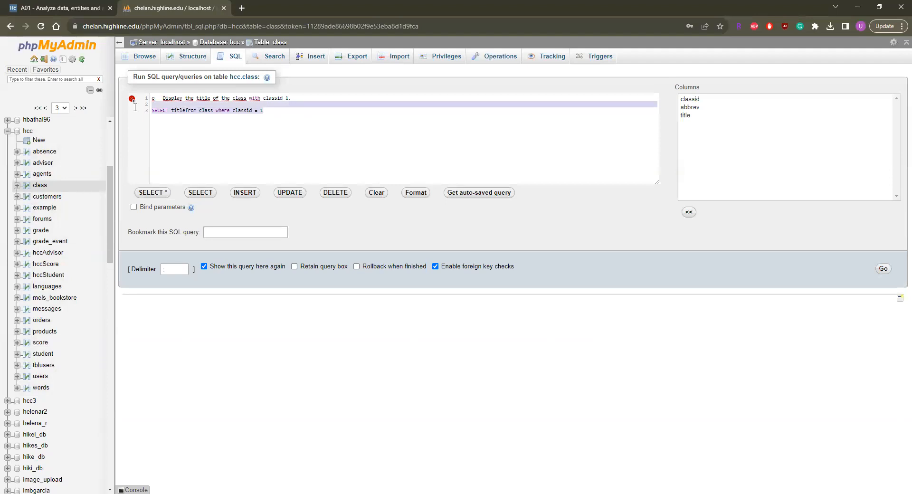
click(185, 110)
click(269, 124)
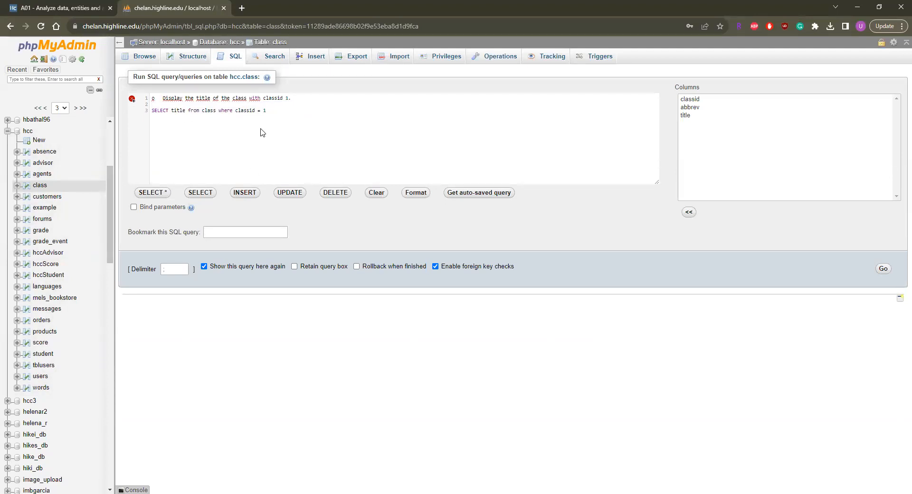
Review the parts of the SELECT query: the title column, the class table and the classid condition
double_click(165, 111)
double_click(179, 110)
double_click(209, 110)
double_click(224, 110)
drag(269, 111, 235, 110)
click(175, 104)
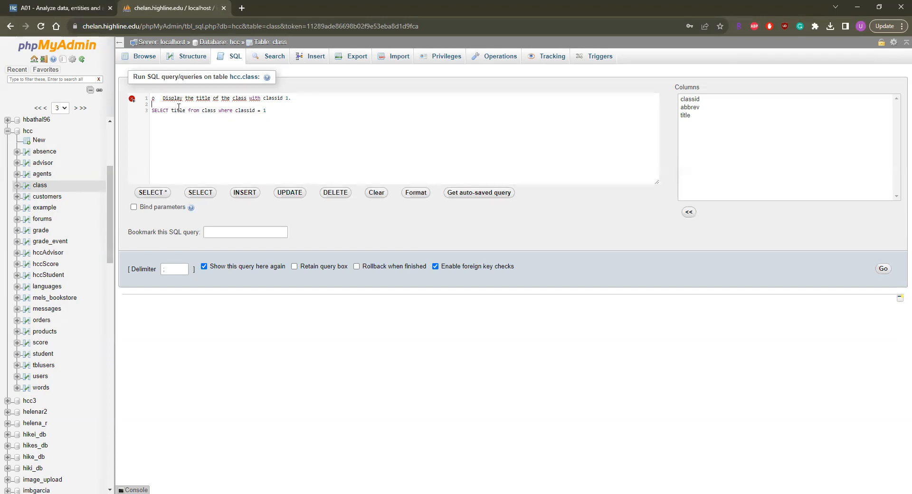
double_click(212, 111)
drag(267, 110, 235, 110)
Delete the pasted task text from the first line of the editor and run the SELECT query
drag(291, 97, 146, 102)
key(BackSpace)
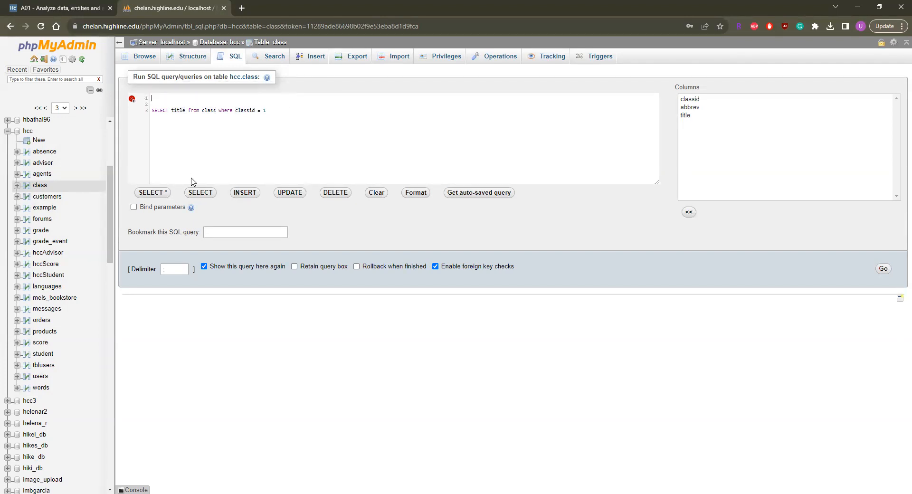
click(883, 270)
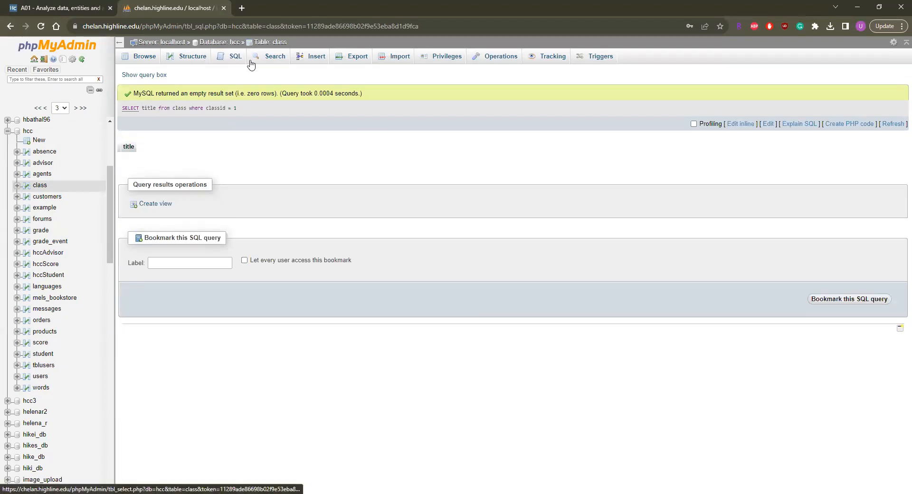
Check the class table's columns and browse its rows, dismissing the server error notice
click(189, 56)
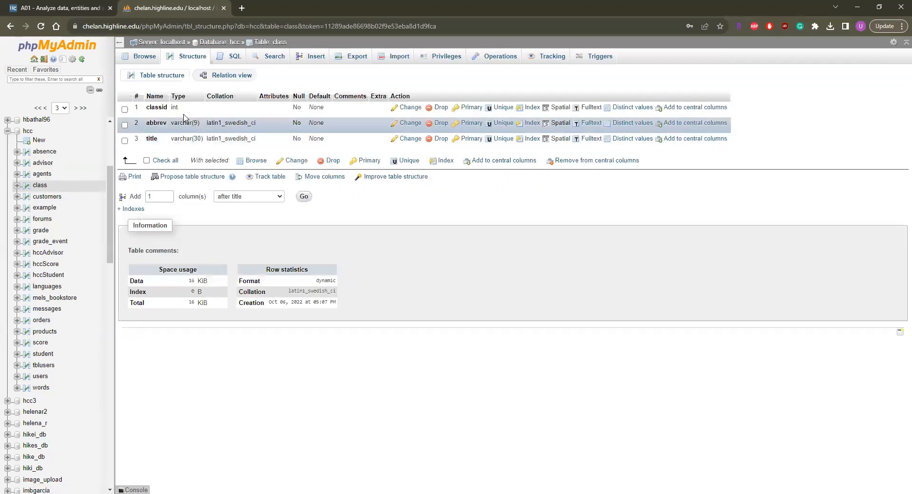
click(143, 56)
scroll(215, 217, down, 10)
scroll(214, 217, up, 10)
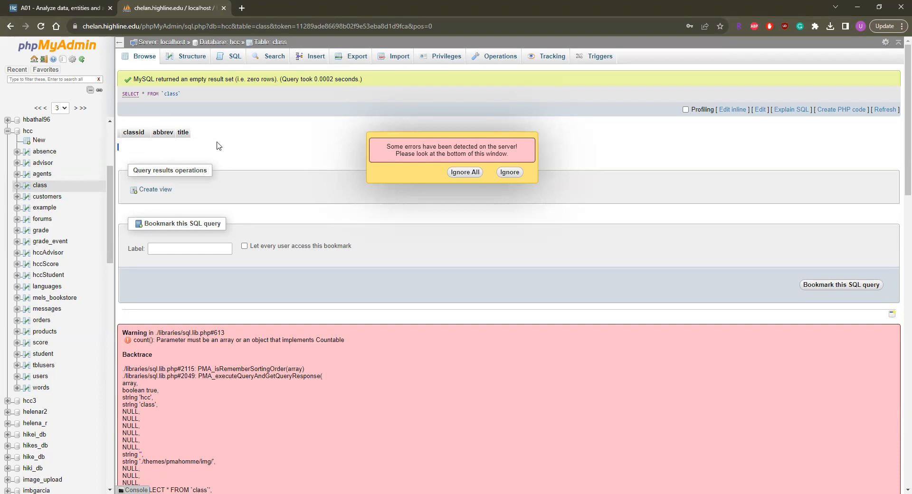
click(470, 174)
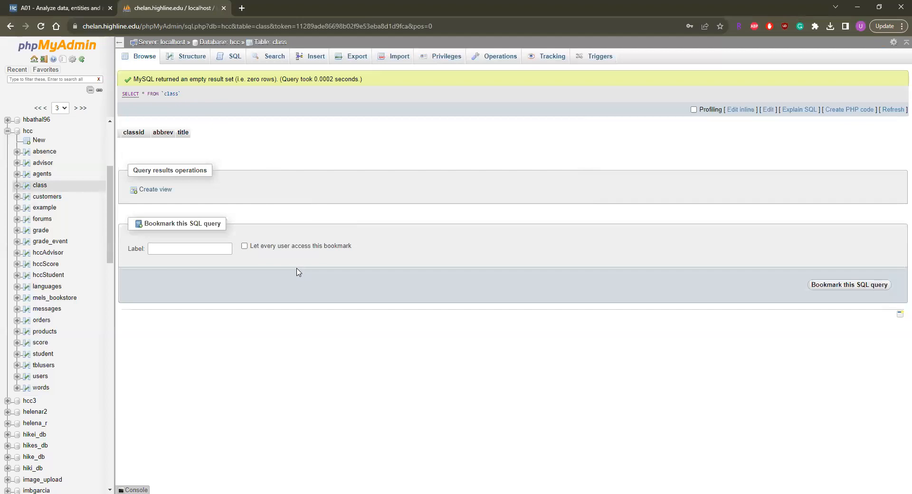
Open the SQL query editor for the class table again
click(224, 61)
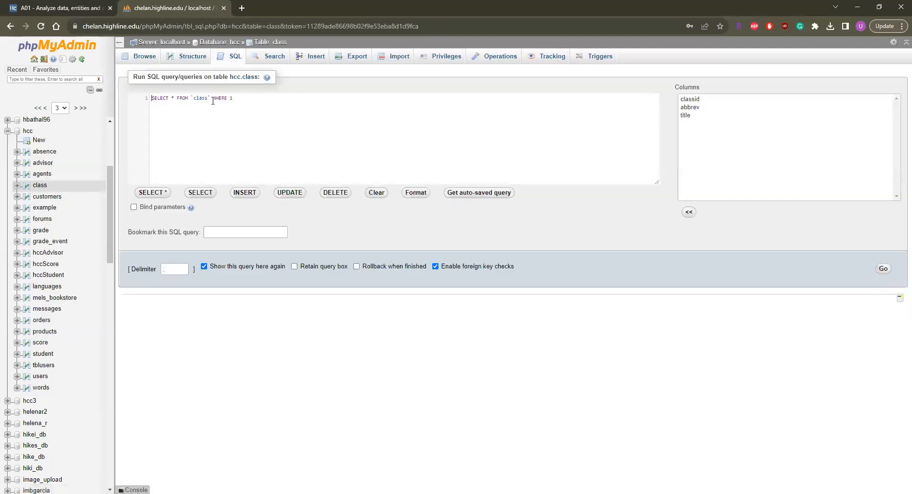